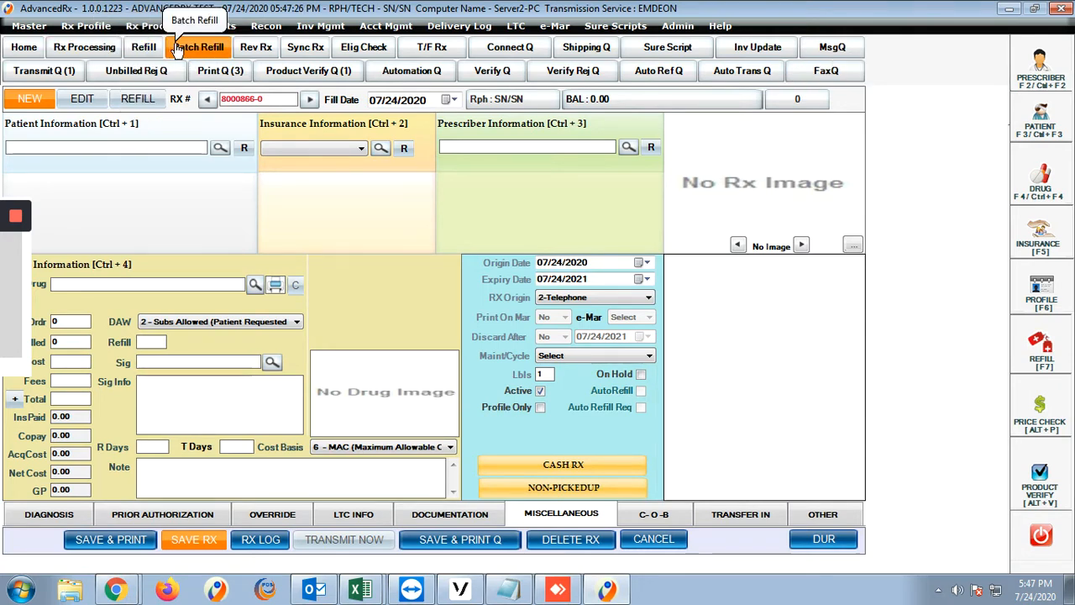
left_click(156, 31)
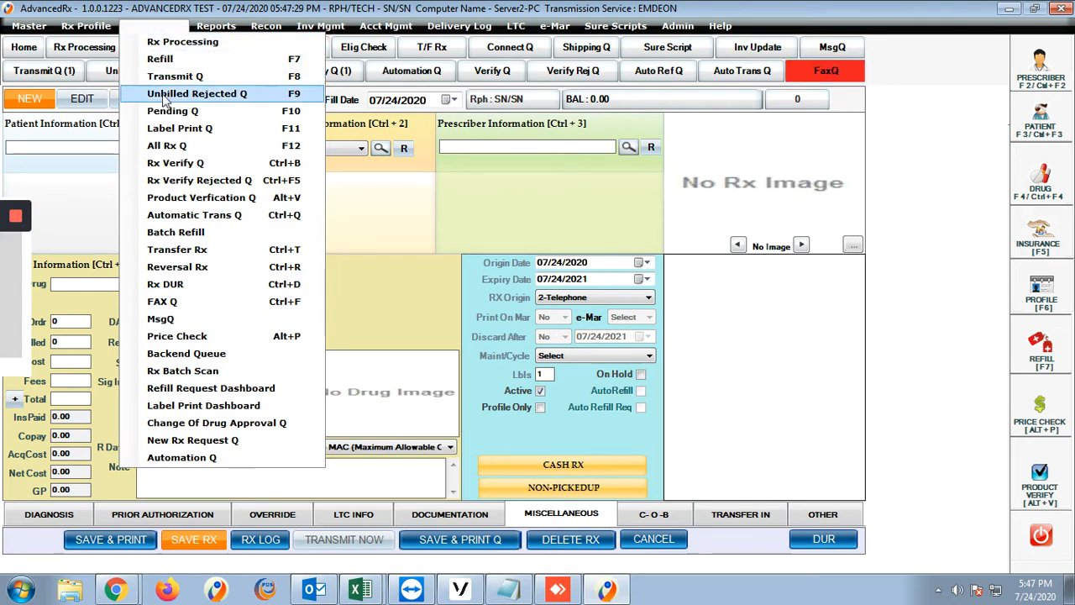
left_click(912, 175)
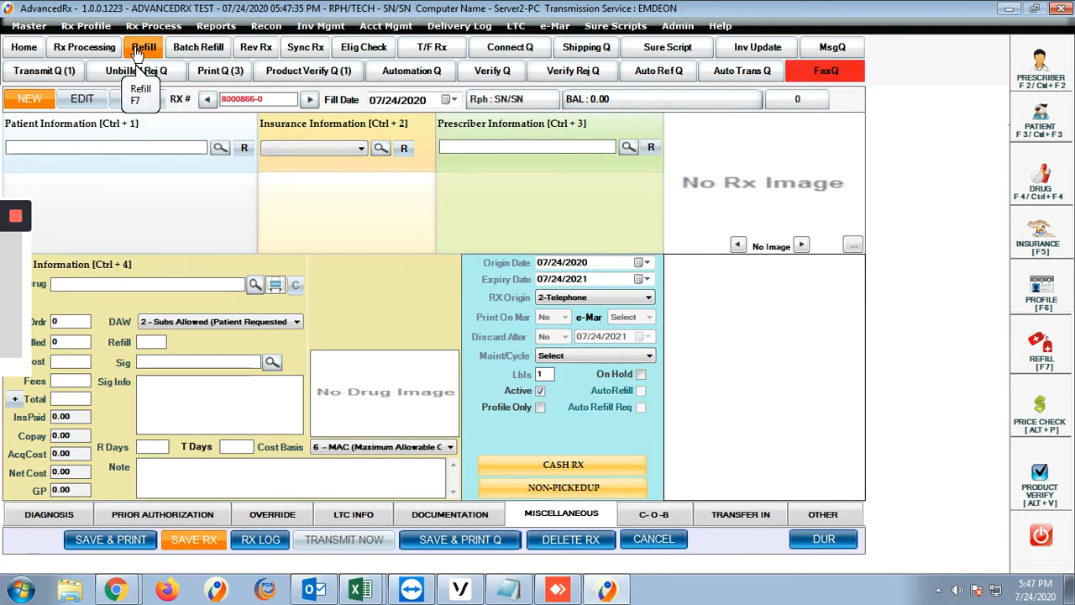
Open the Refill screen, switch from Rx number to patient lookup, choose the first patient matching "TE" and display their prescriptions.
left_click(144, 48)
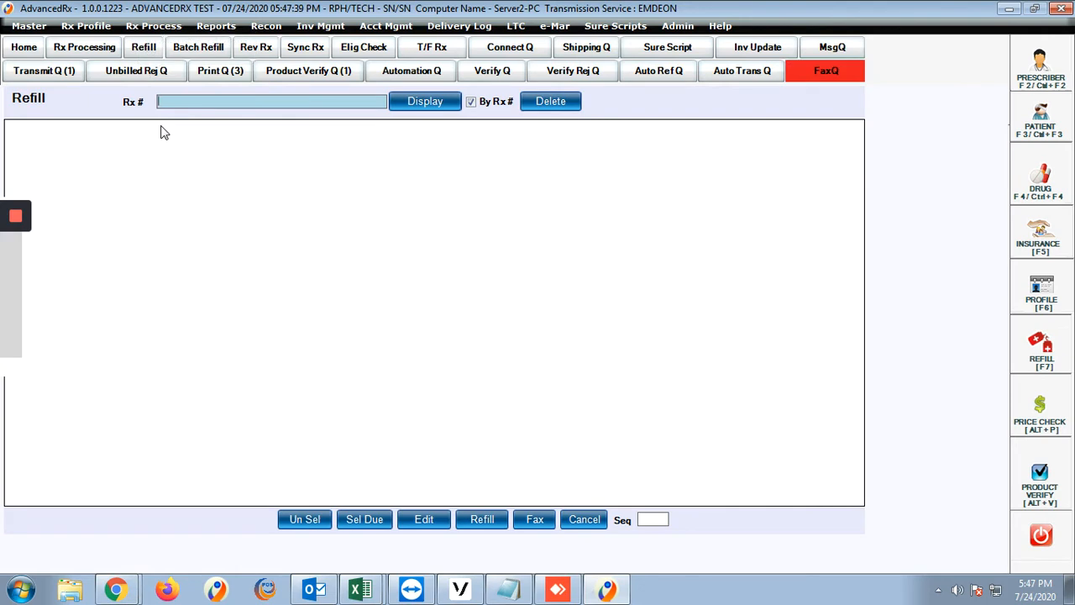
left_click(472, 104)
type("S")
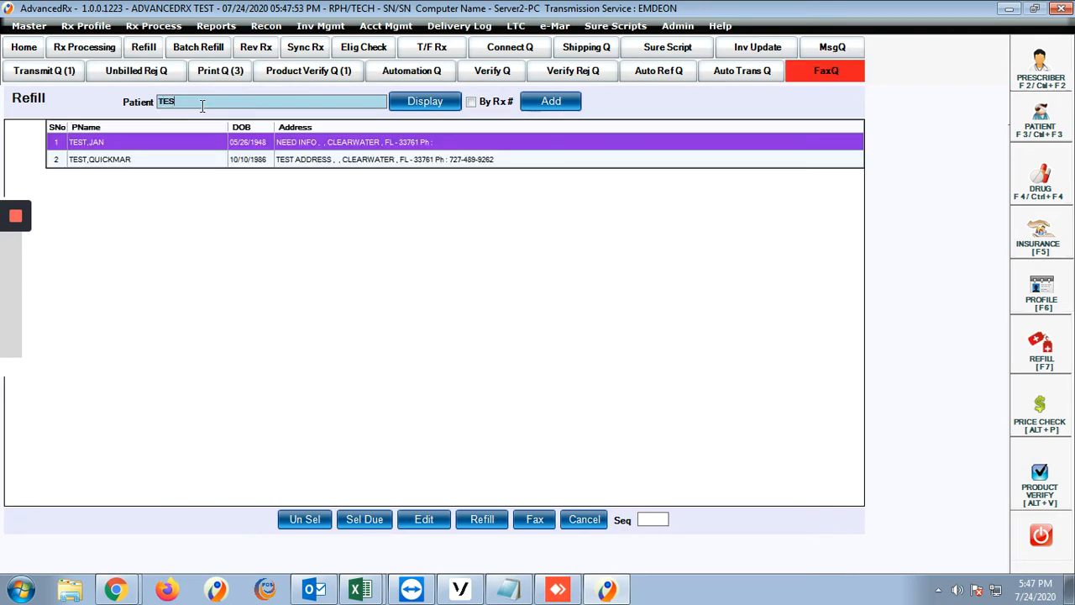
key("BackSpace")
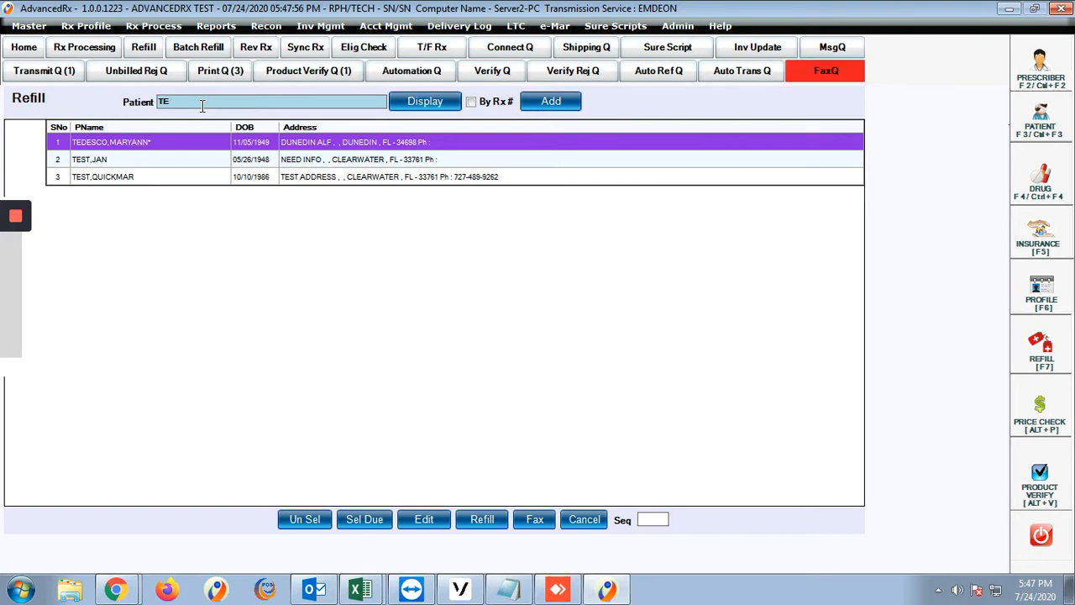
key("Return")
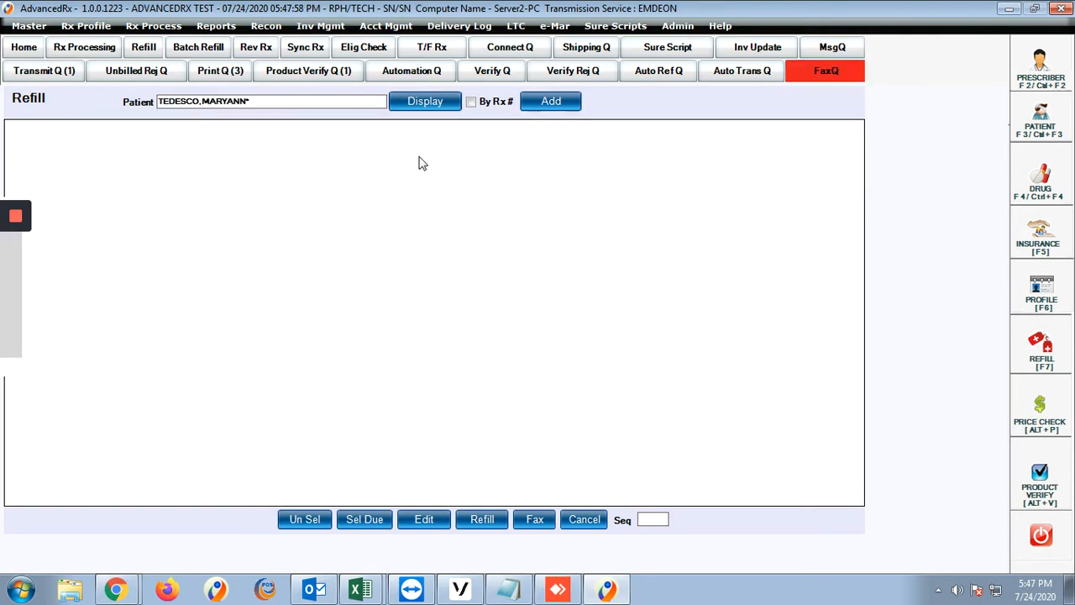
left_click(420, 103)
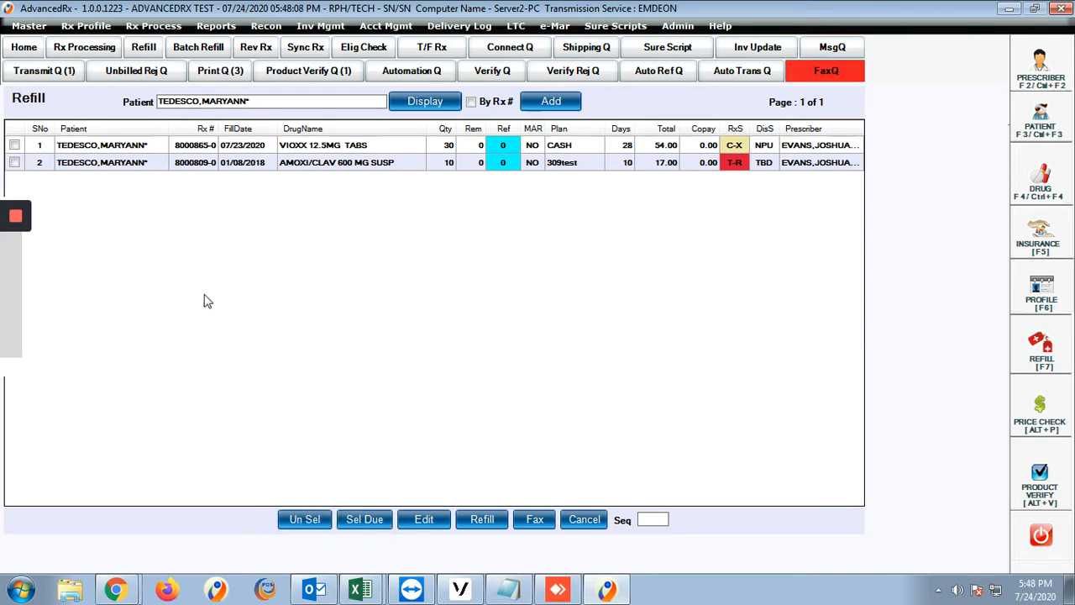
Start a refill of the patient's VIOXX 12.5MG TABS prescription and continue despite the previous fill's non-picked-up status.
left_click(14, 145)
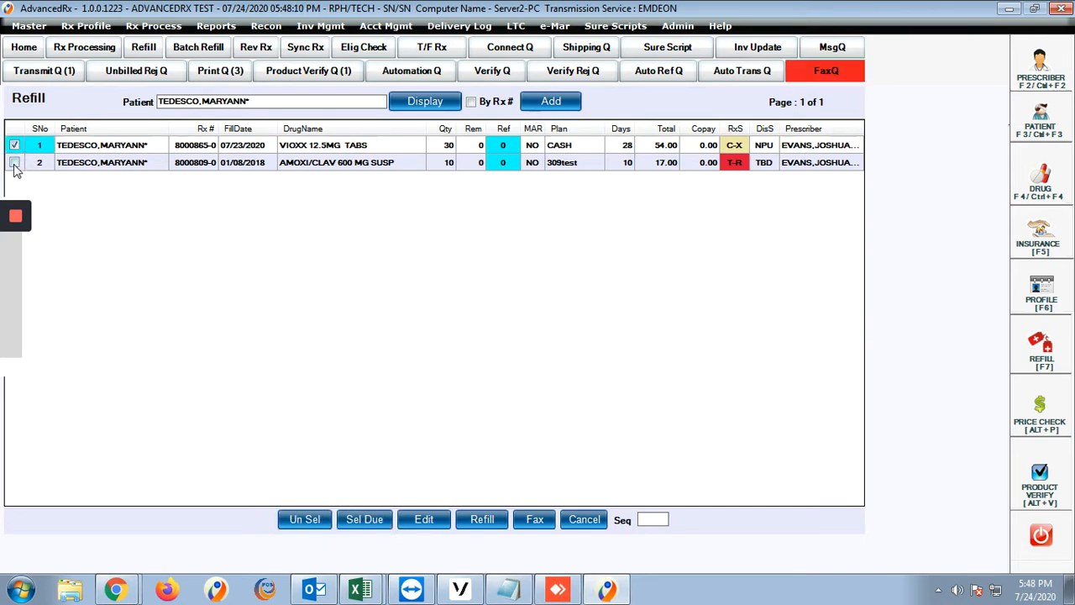
left_click(489, 519)
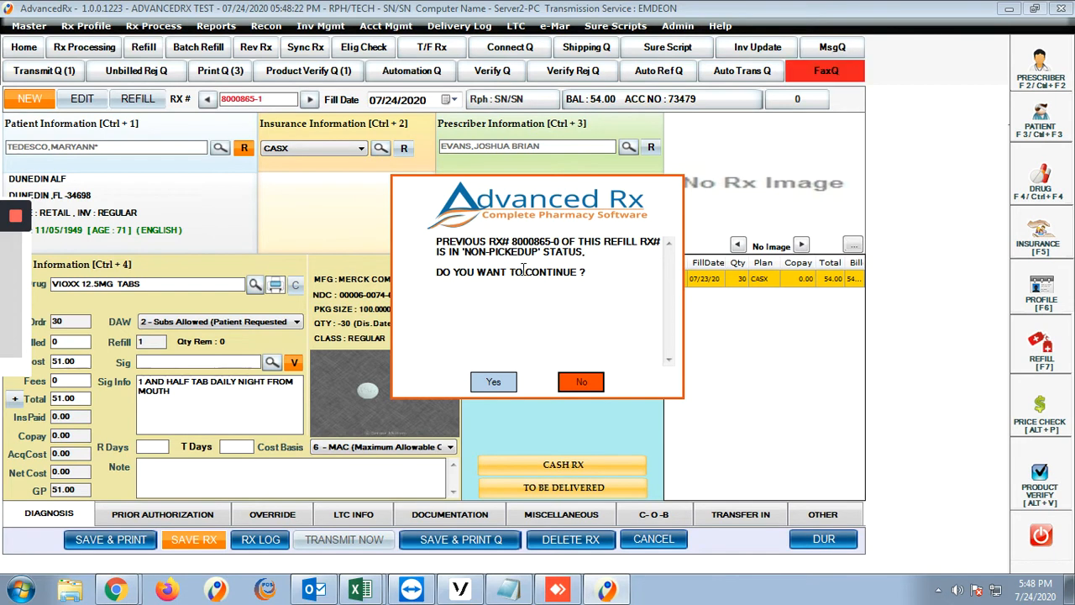
left_click(494, 384)
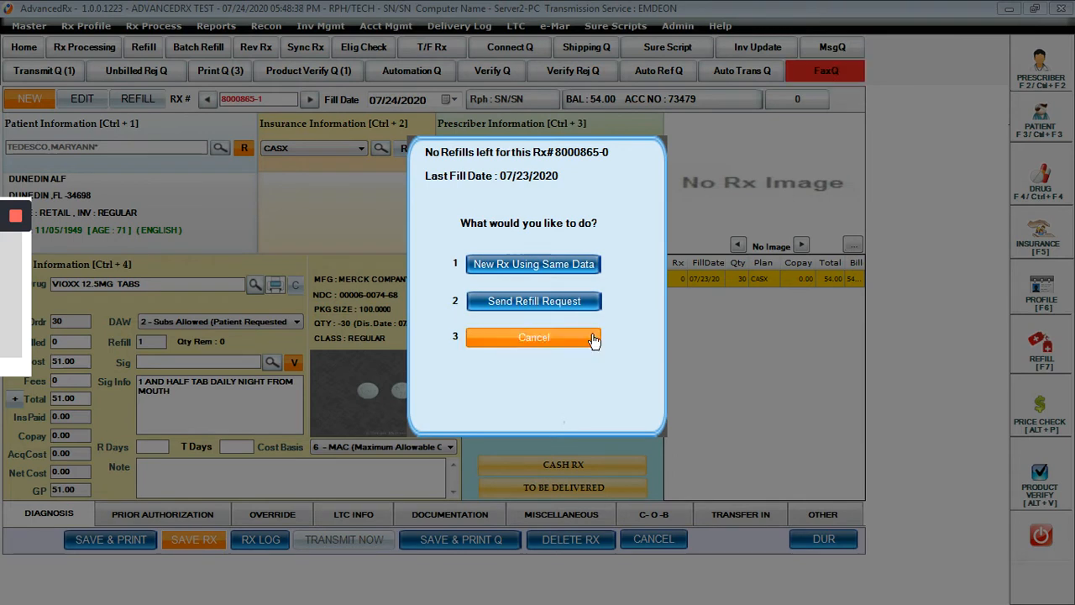
Try a printed refill request for the VIOXX prescription, cancelling it at the printer selection.
left_click(576, 306)
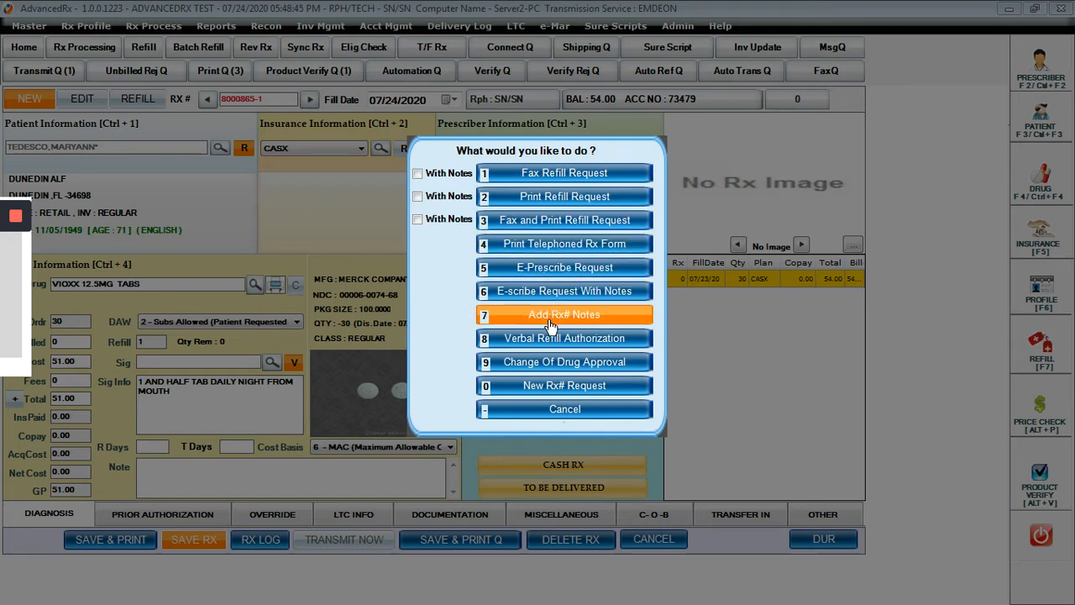
left_click(561, 202)
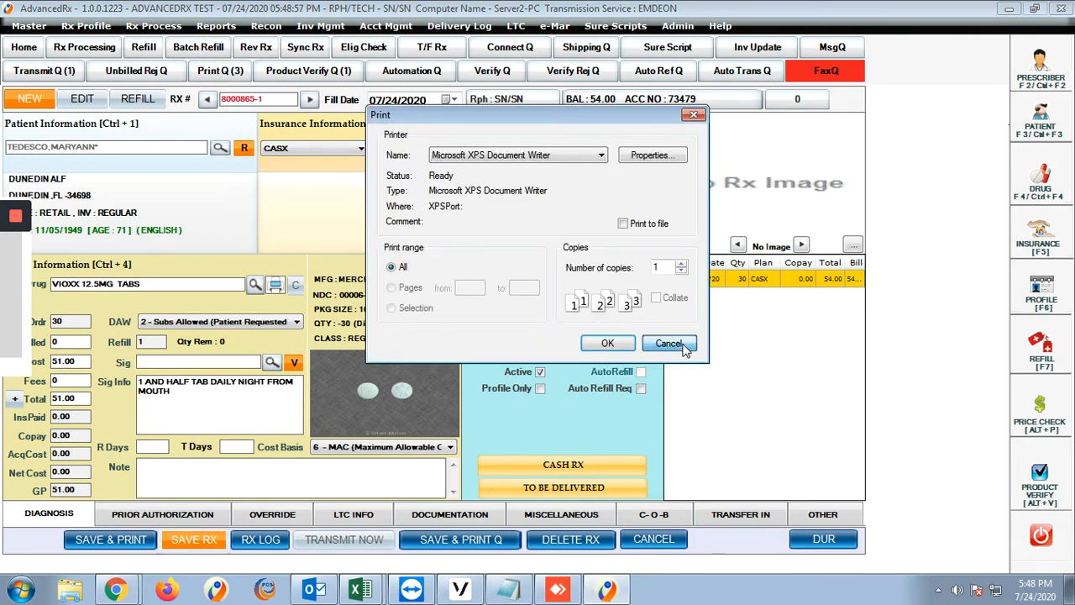
left_click(673, 346)
Open Batch Refill, generate the report for the first patient matching "TE" and mark the listed VIOXX prescription.
left_click(202, 47)
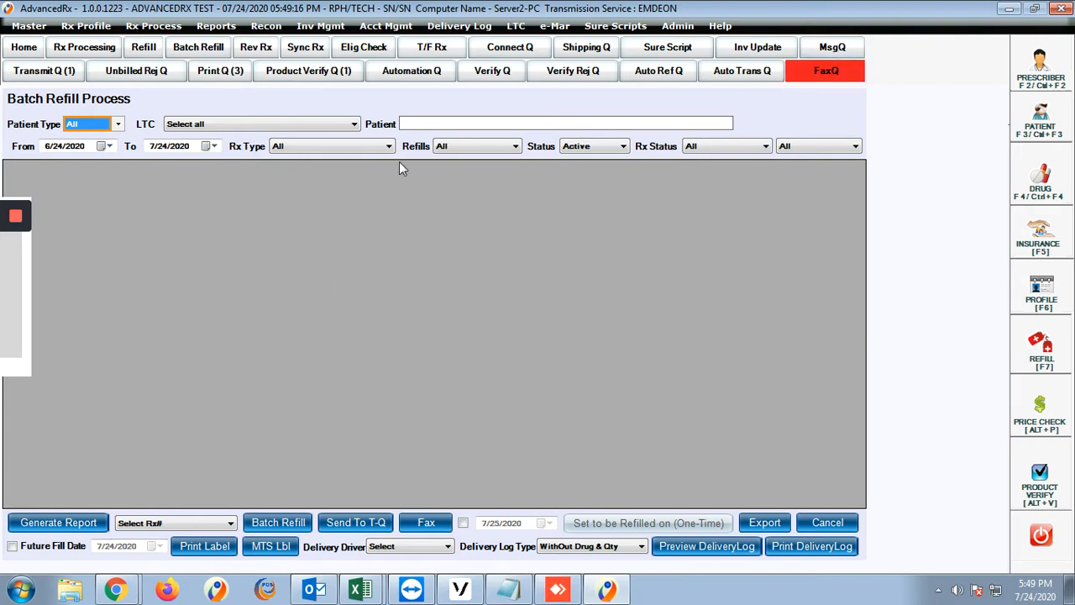
left_click(438, 124)
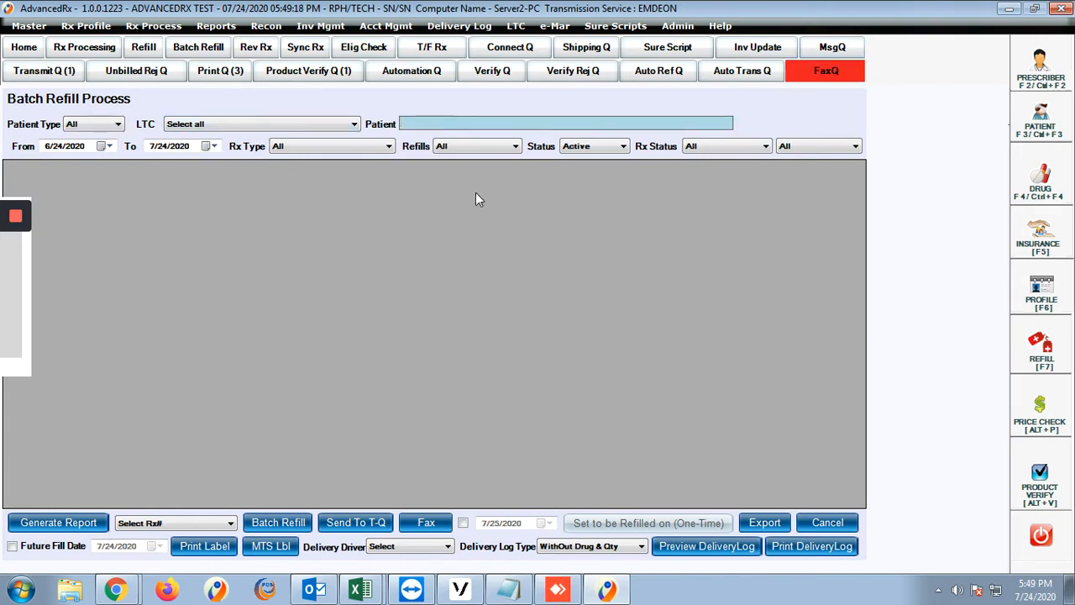
type("TES")
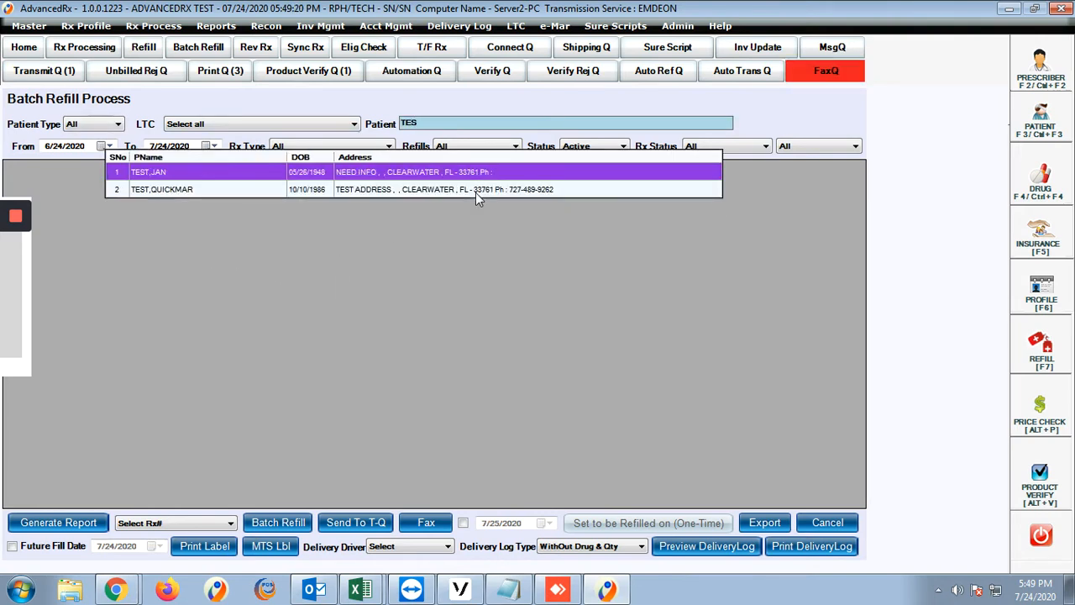
key("BackSpace")
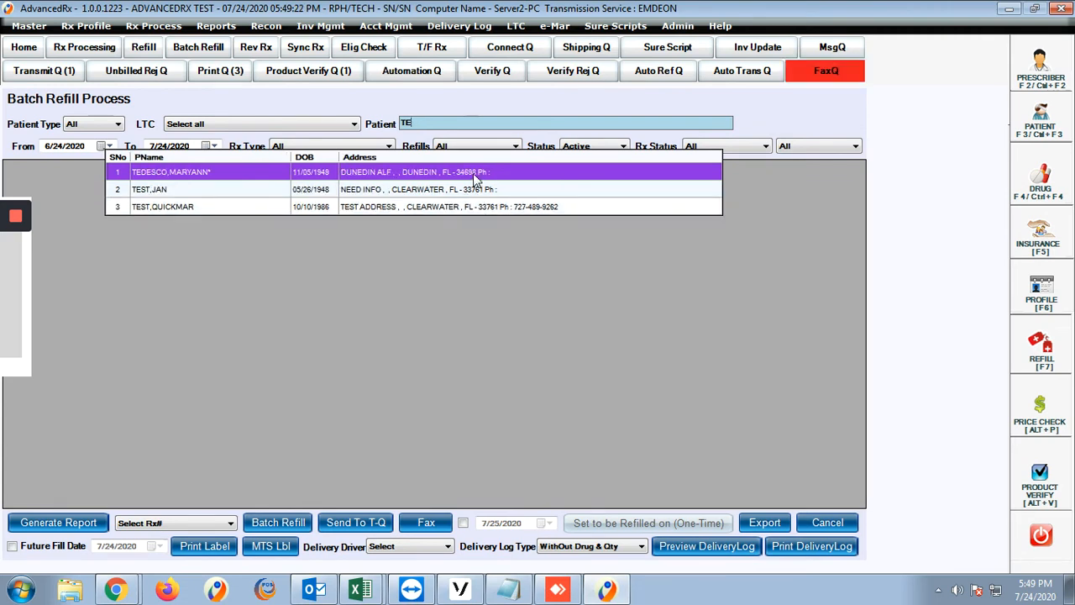
left_click(473, 173)
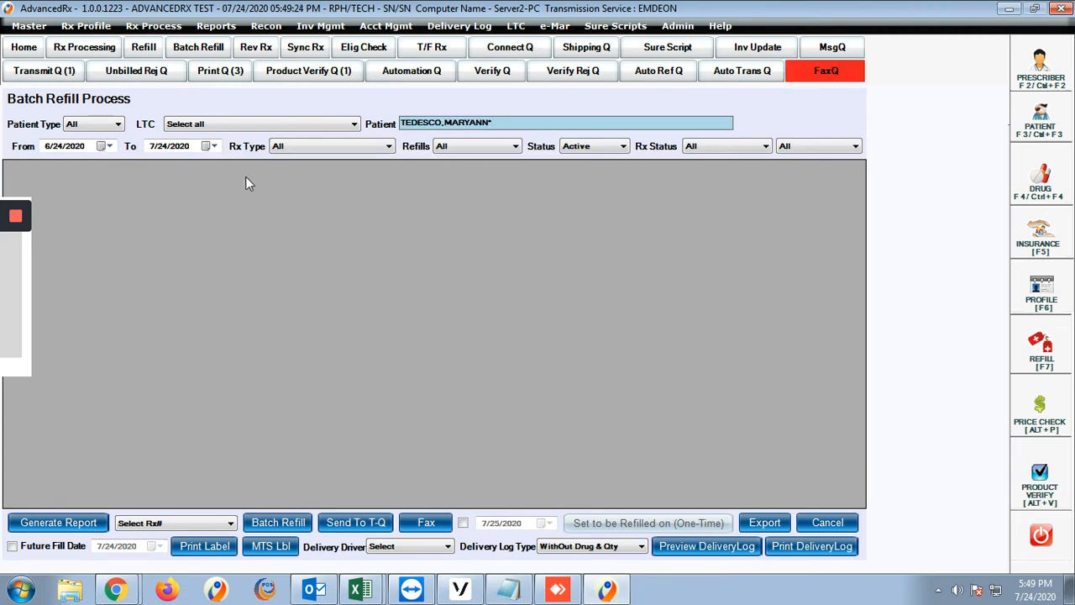
left_click(69, 523)
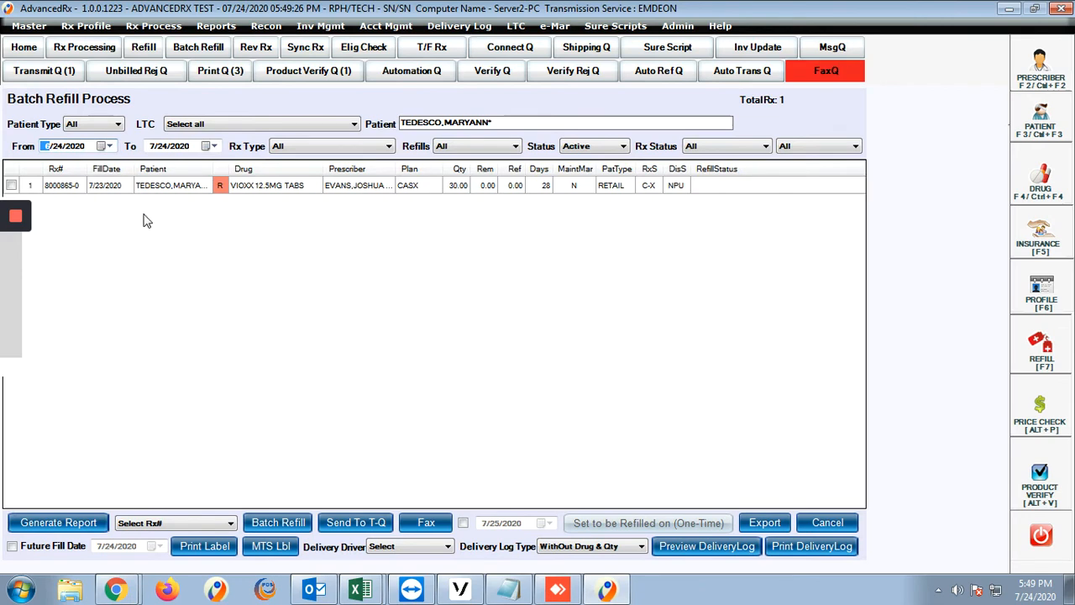
left_click(11, 185)
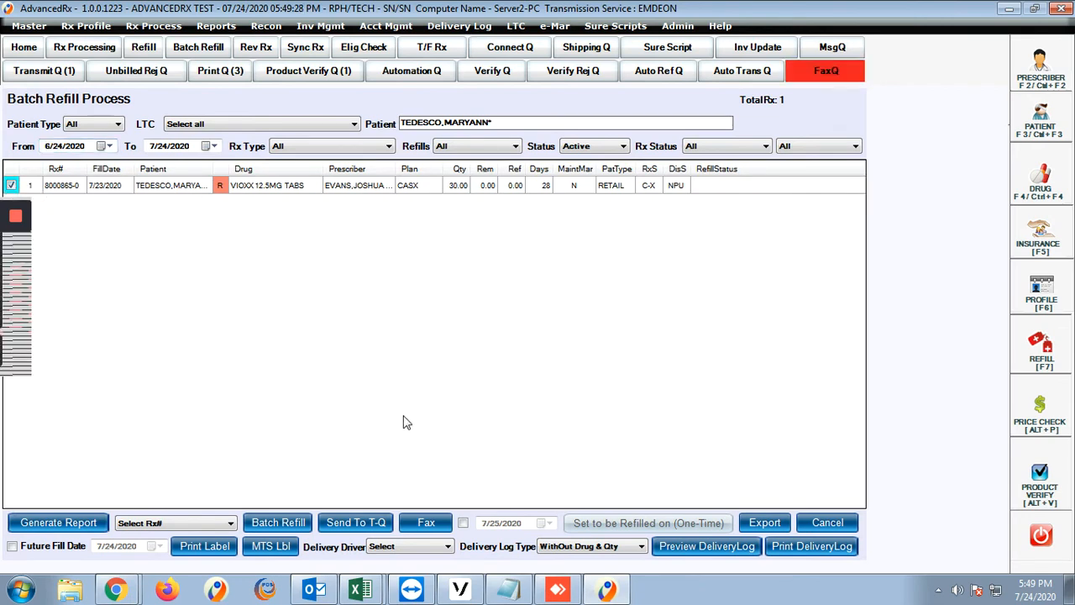
Clear the patient filter, set the end date to 7/25/2020 and regenerate the batch refill report.
left_click(530, 128)
key("BackSpace")
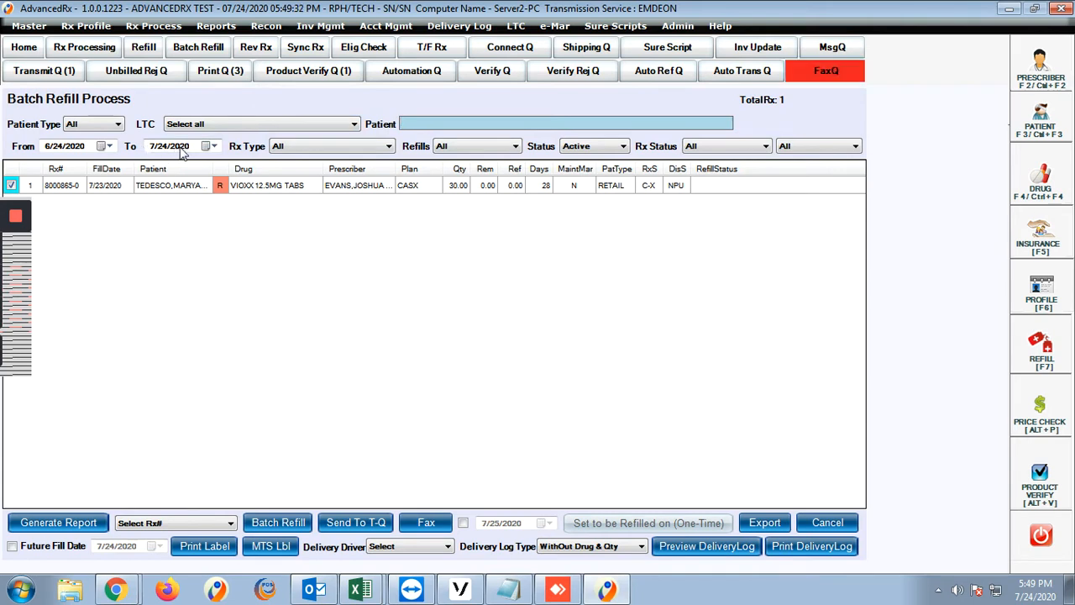
left_click(41, 522)
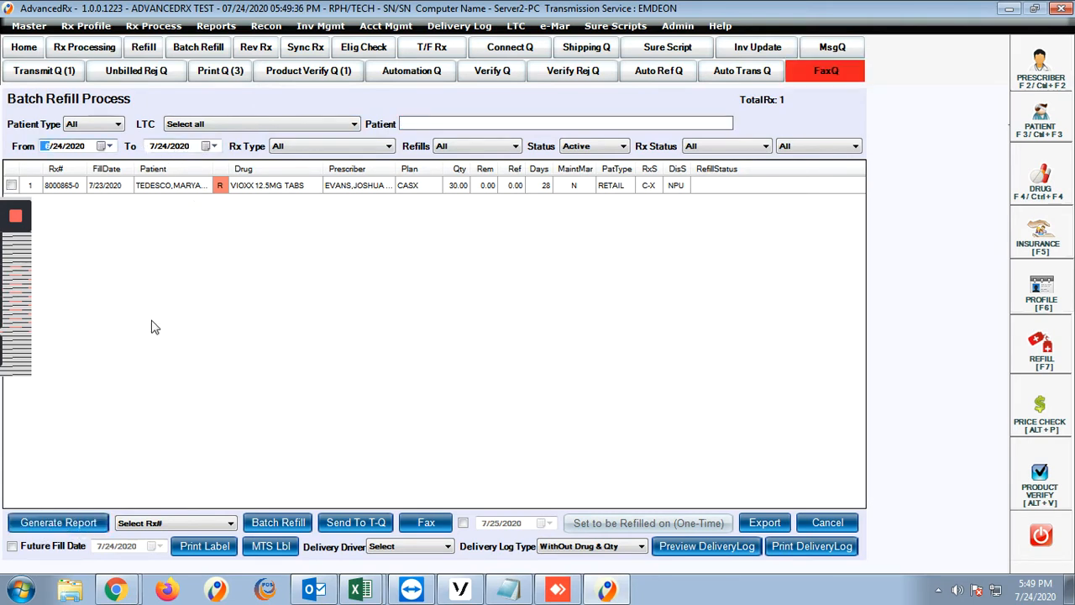
left_click(214, 146)
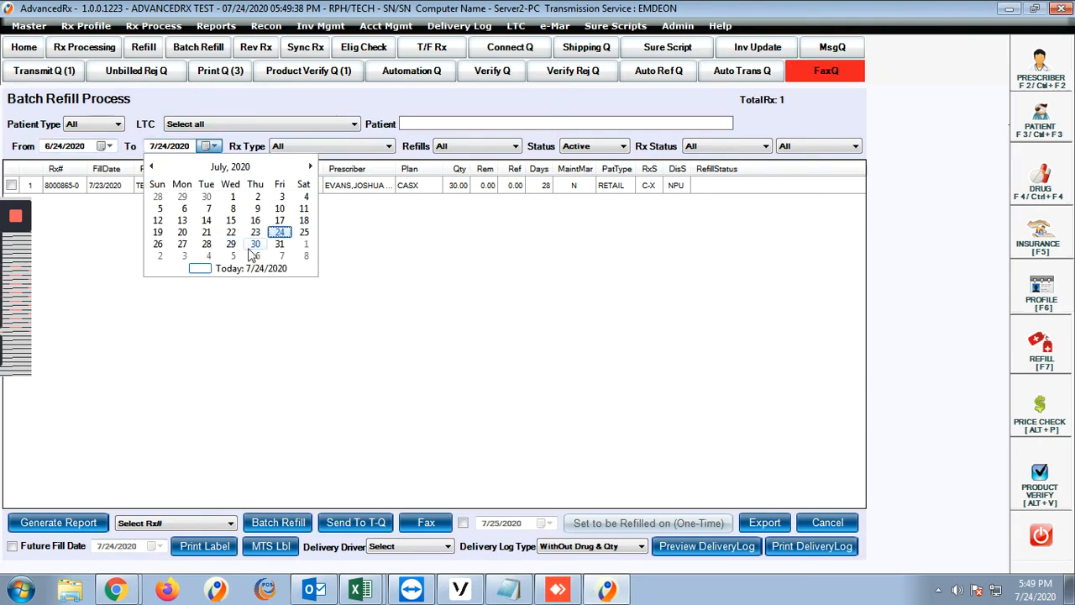
left_click(304, 236)
left_click(58, 522)
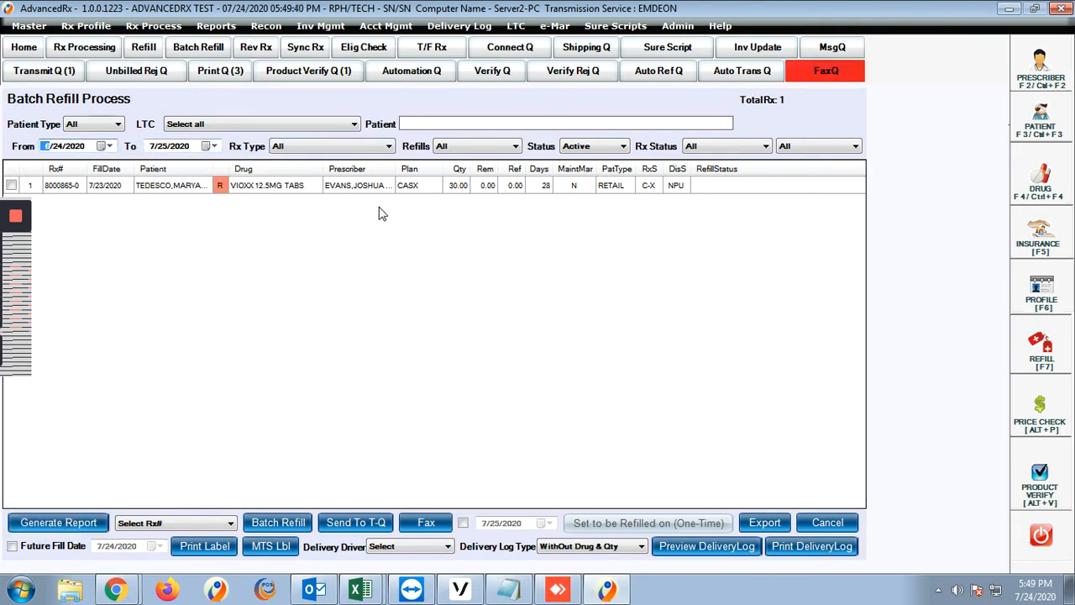
View the LTC facility choices, keep all facilities selected and regenerate the report.
left_click(235, 123)
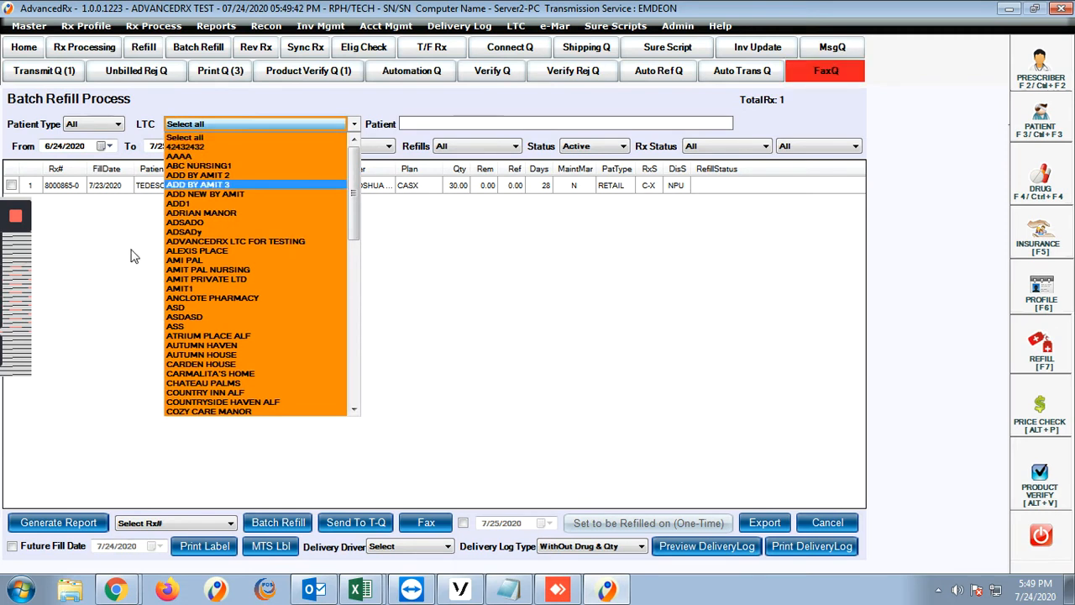
left_click(133, 256)
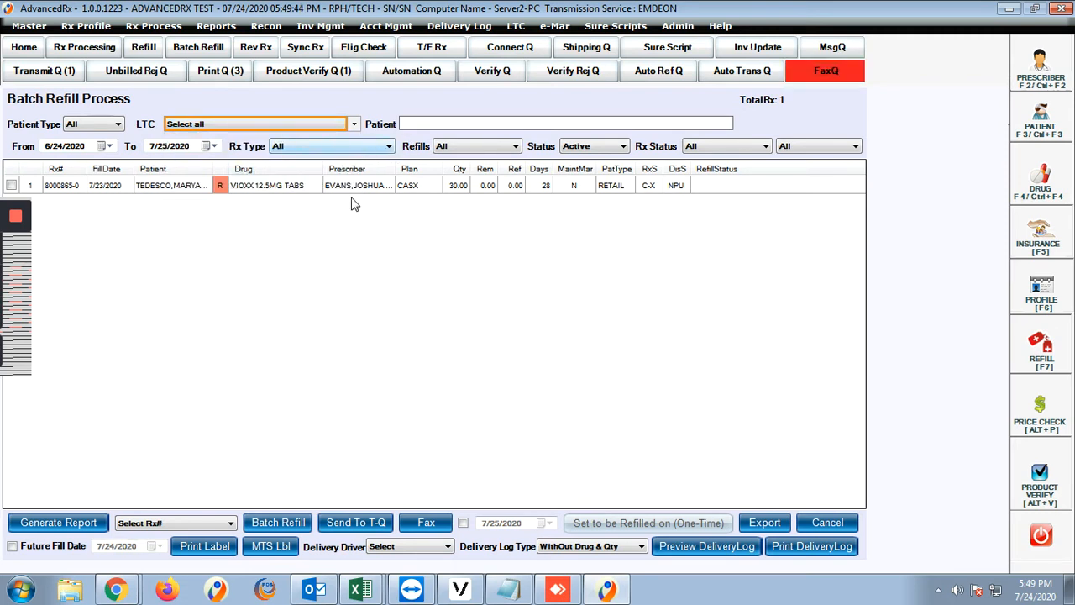
left_click(56, 521)
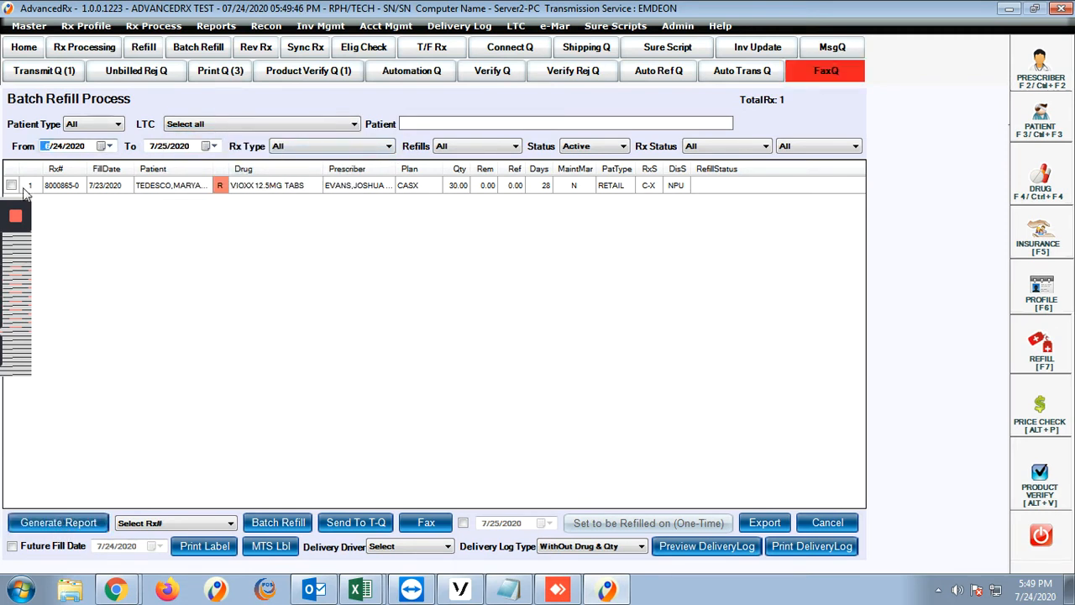
Mark the prescriptions in the report with Select All and run Batch Refill on them.
left_click(10, 184)
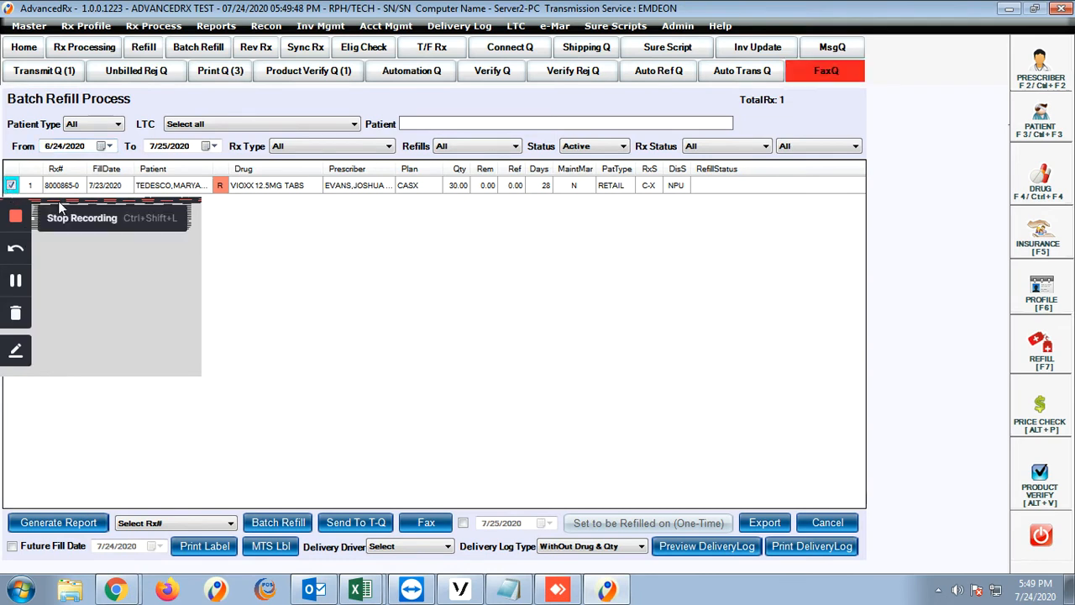
left_click(12, 186)
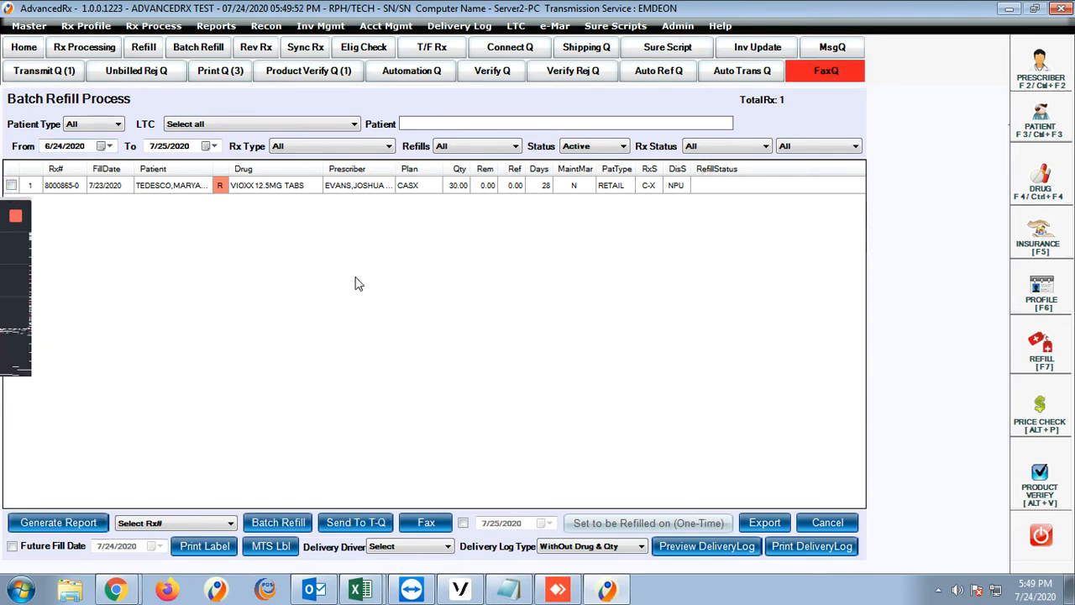
left_click(11, 185)
left_click(161, 524)
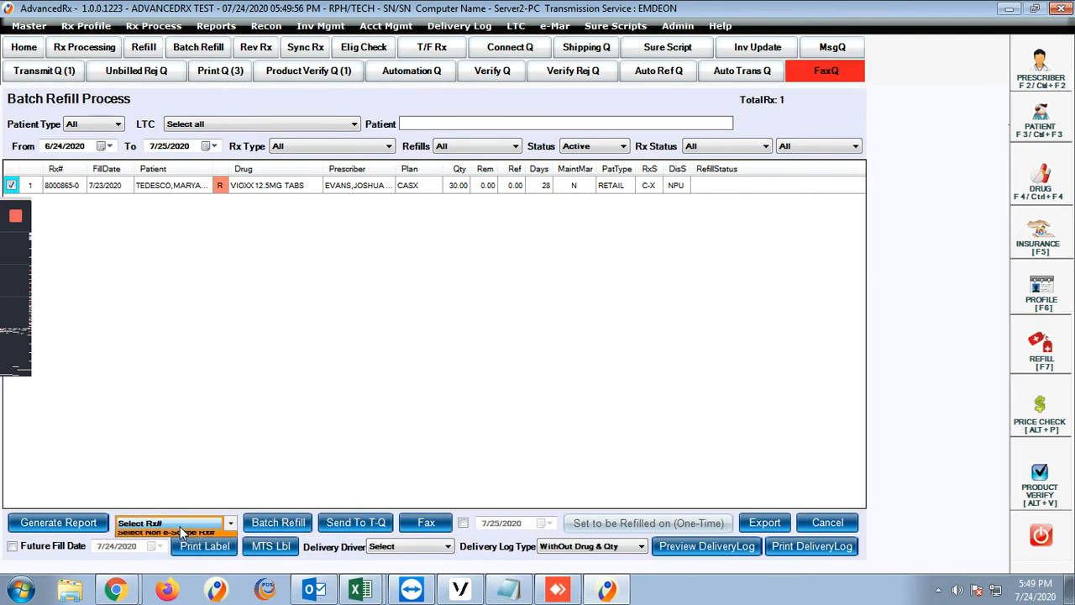
left_click(160, 547)
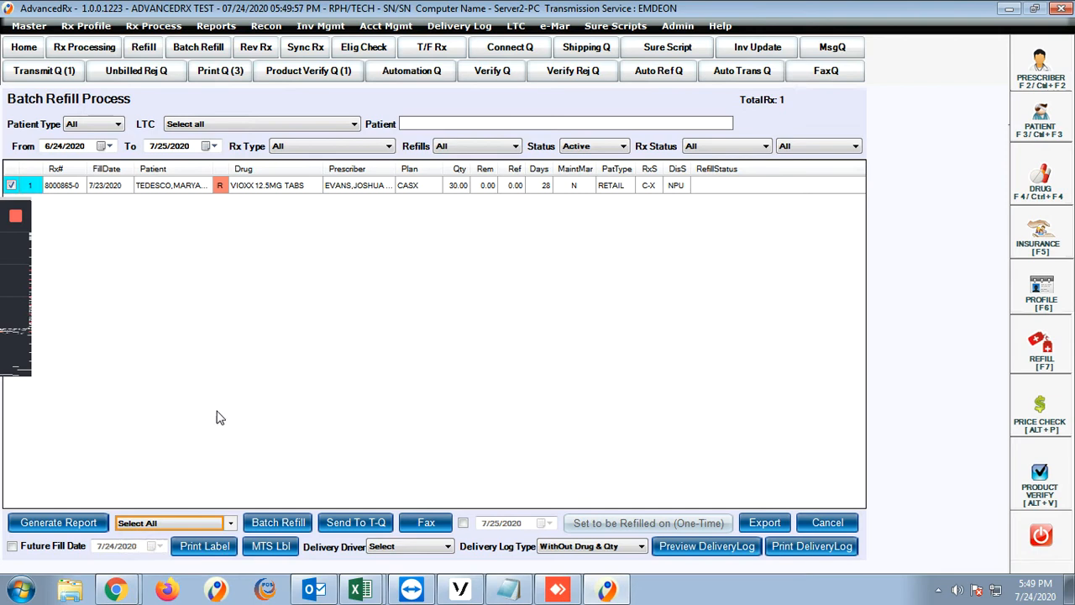
left_click(279, 524)
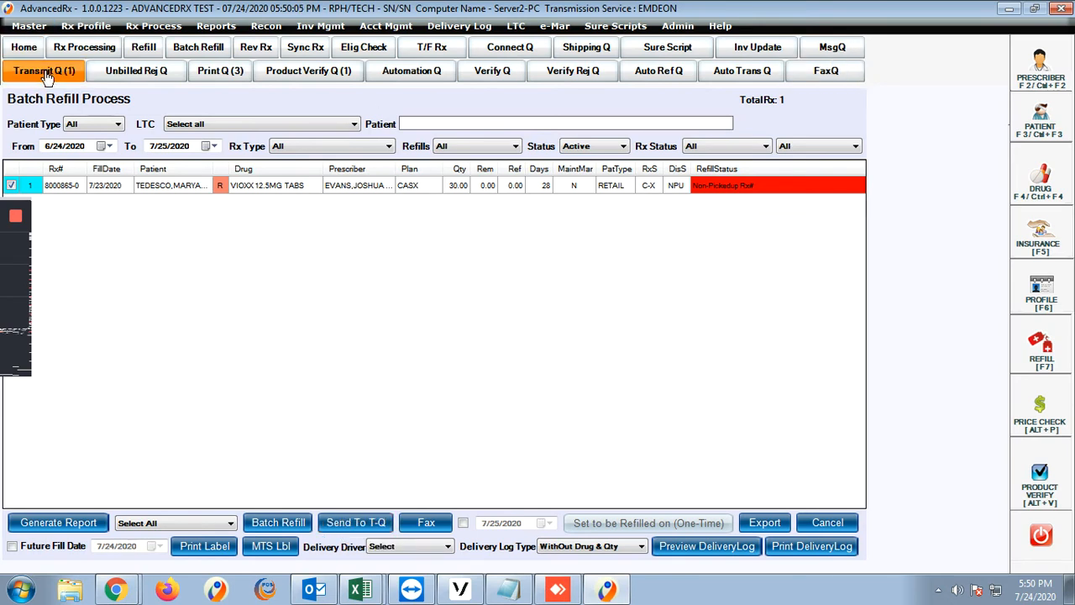
Examine the one-time refill date option, the delivery log types and the prescription selection choices without changing them.
left_click(464, 524)
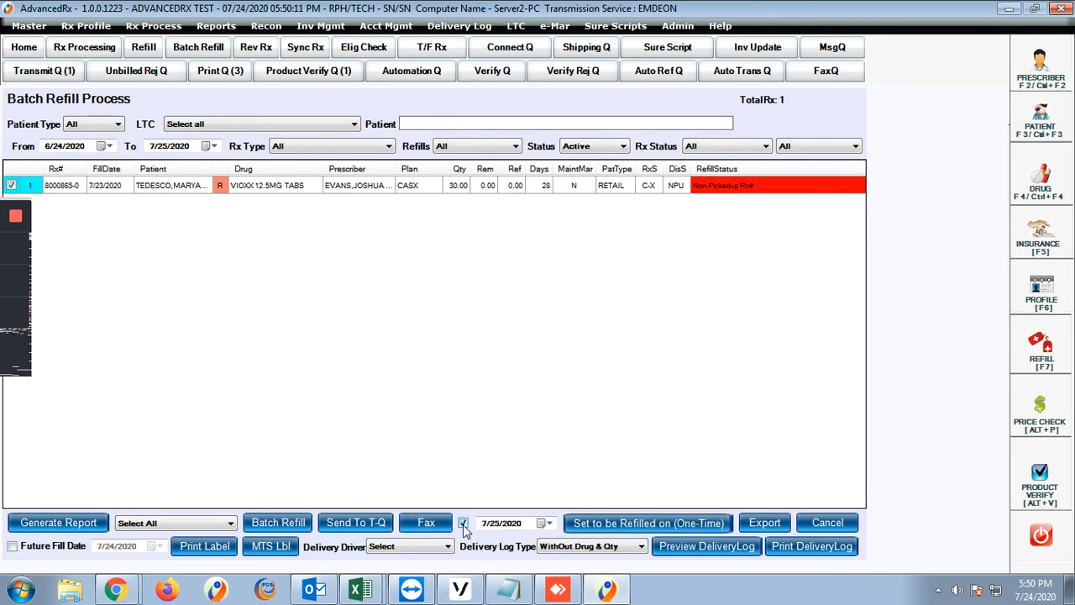
left_click(463, 523)
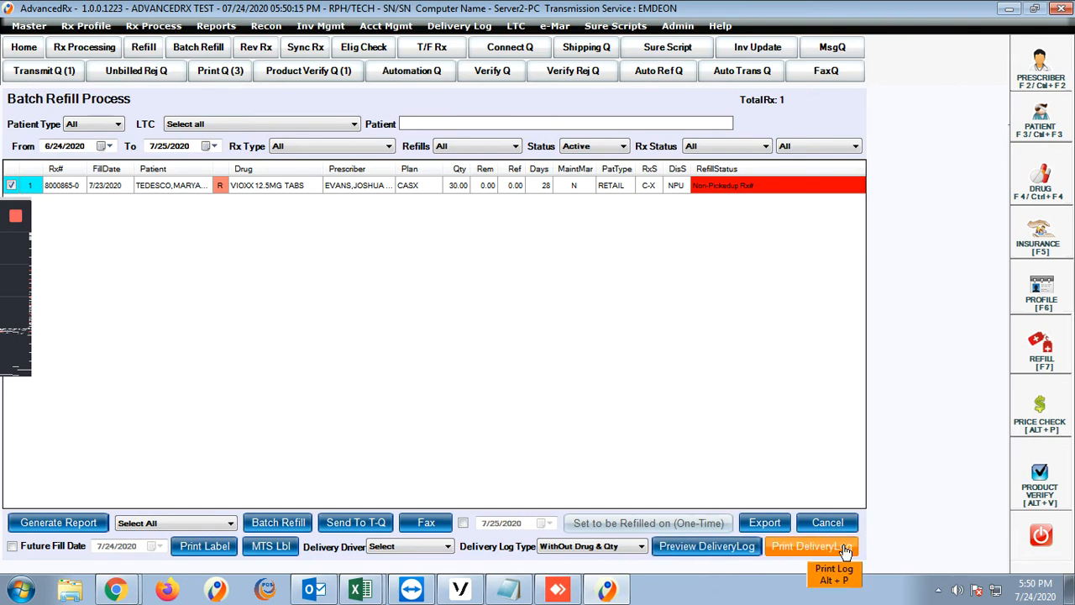
left_click(625, 544)
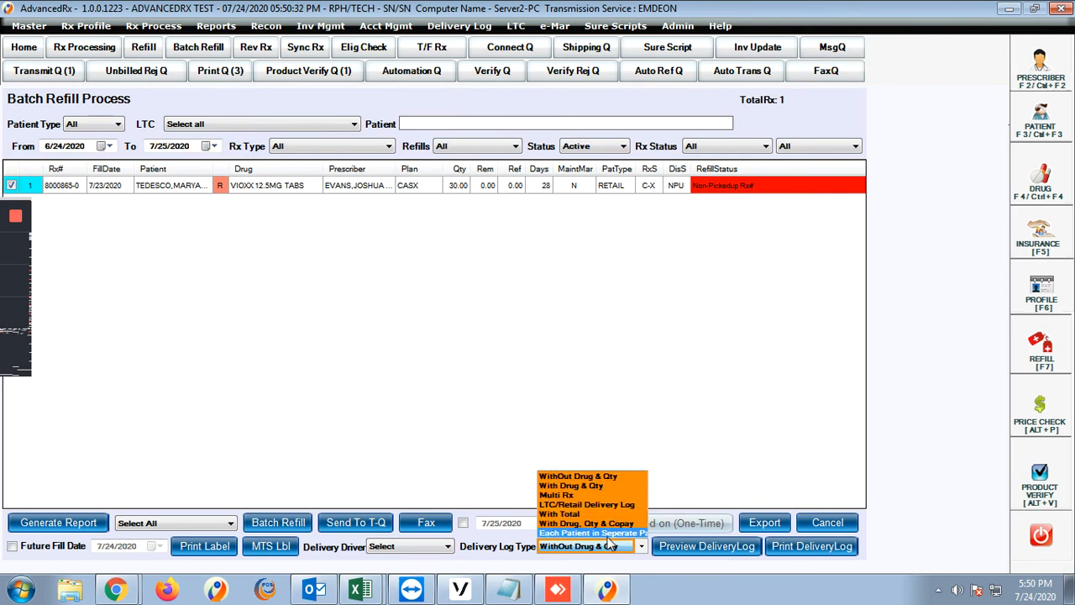
left_click(438, 454)
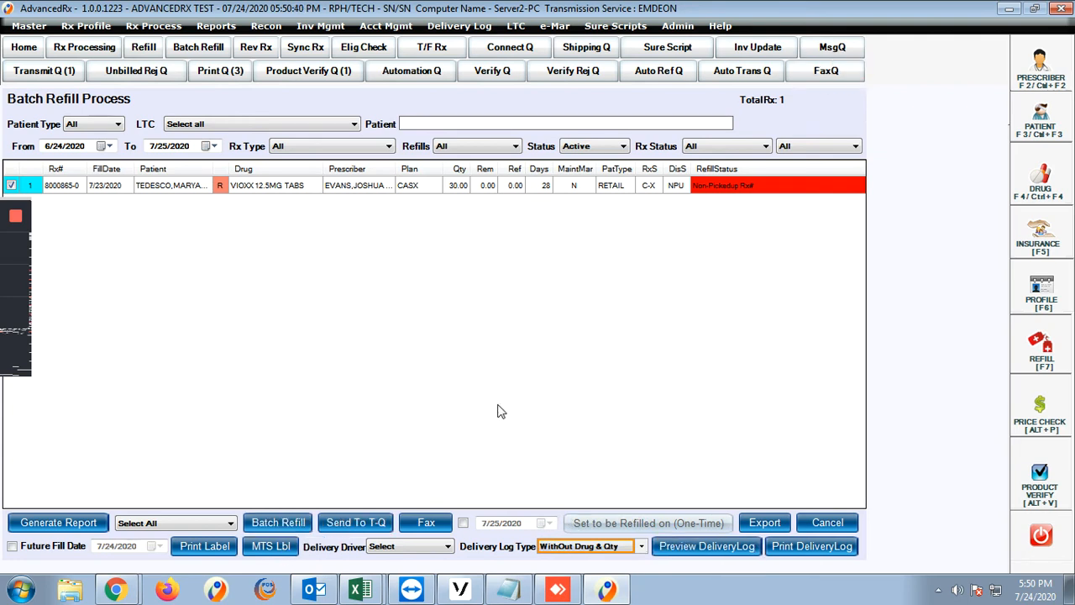
left_click(225, 522)
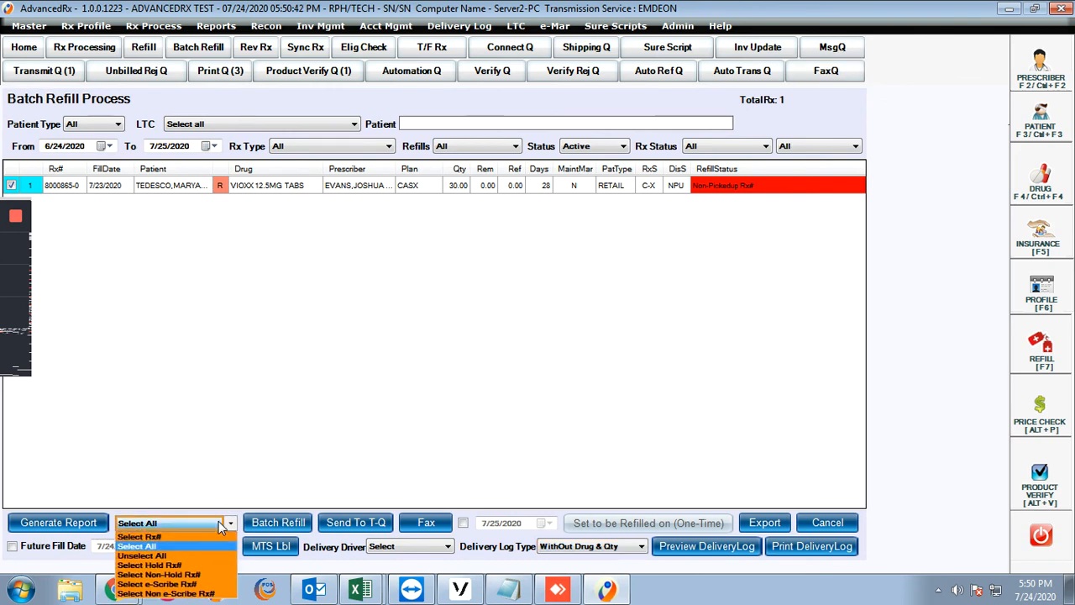
left_click(457, 388)
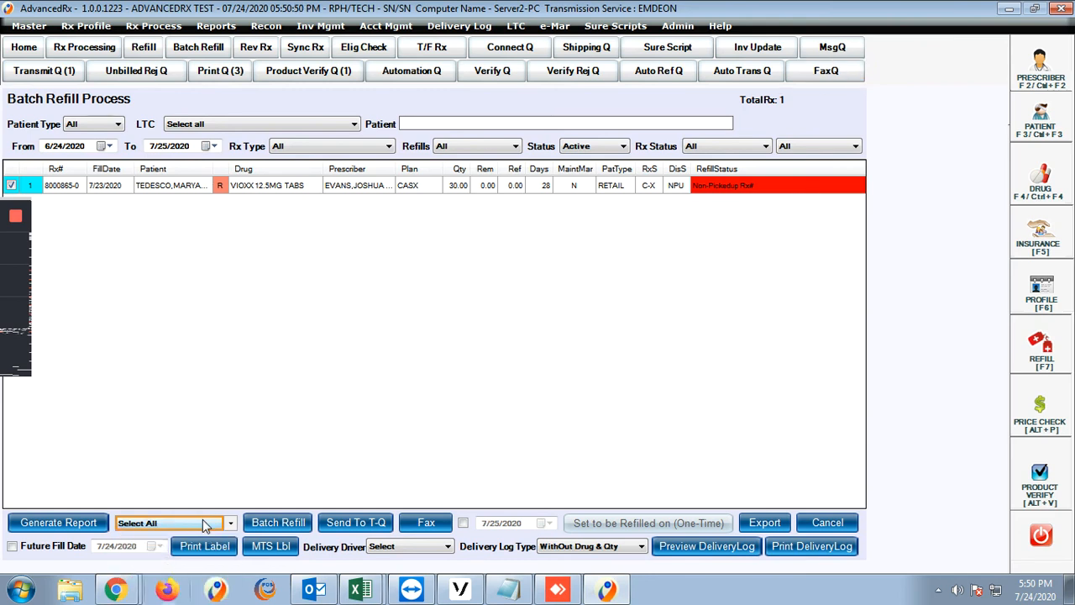
left_click(203, 519)
left_click(450, 375)
Revisit the Refill screen and return to an empty Batch Refill Process screen.
left_click(150, 49)
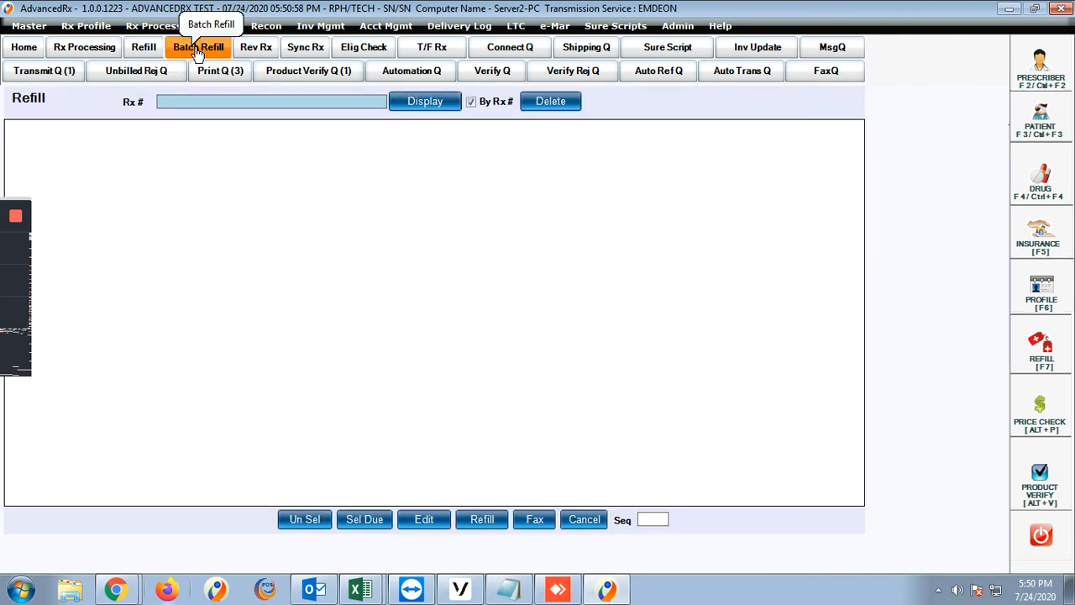
left_click(198, 49)
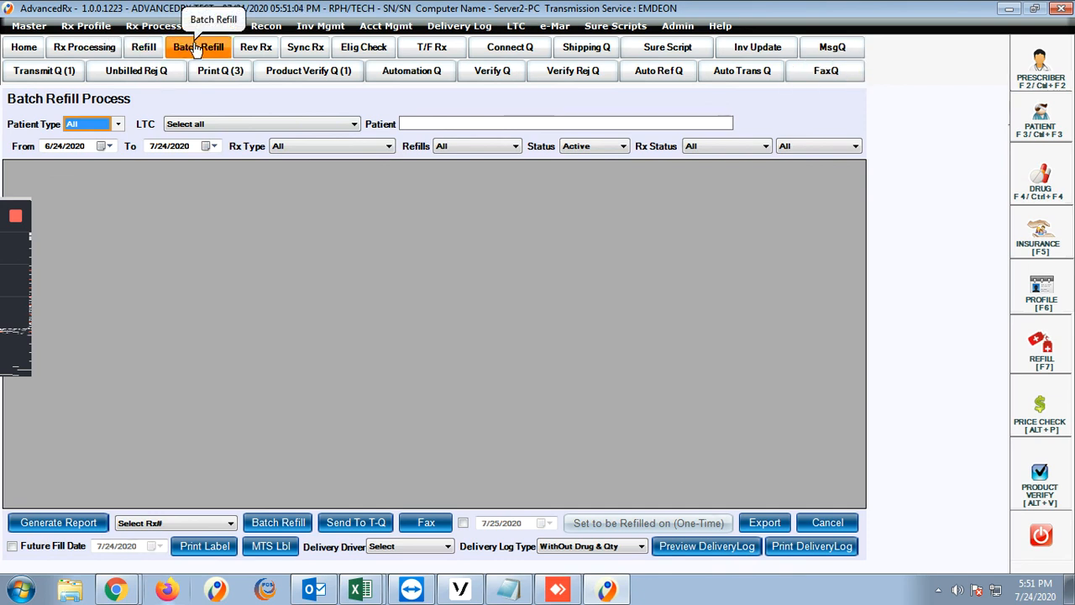
mouse_move(18, 217)
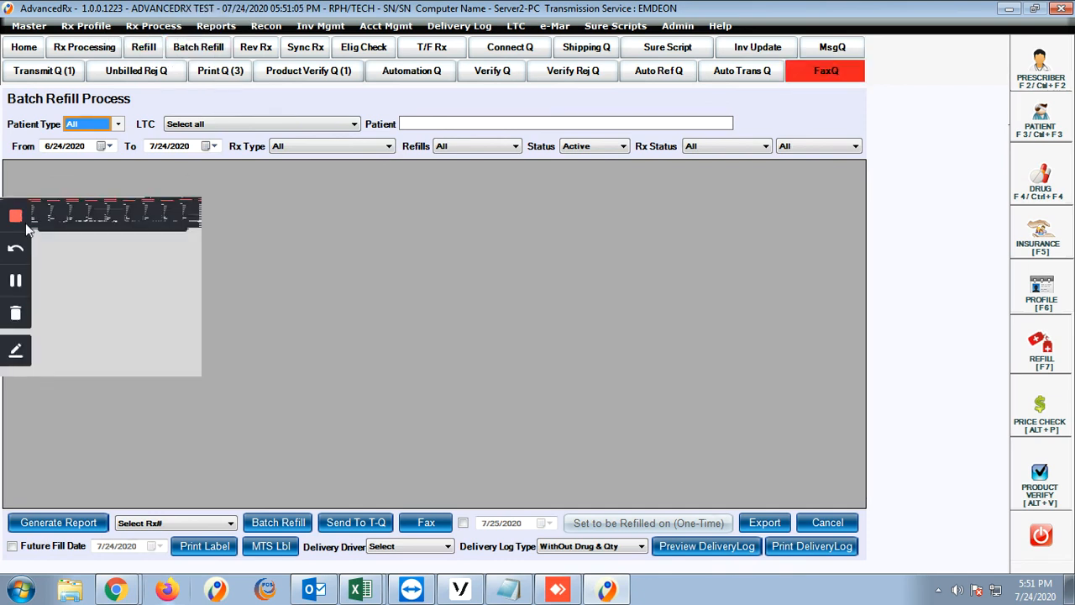